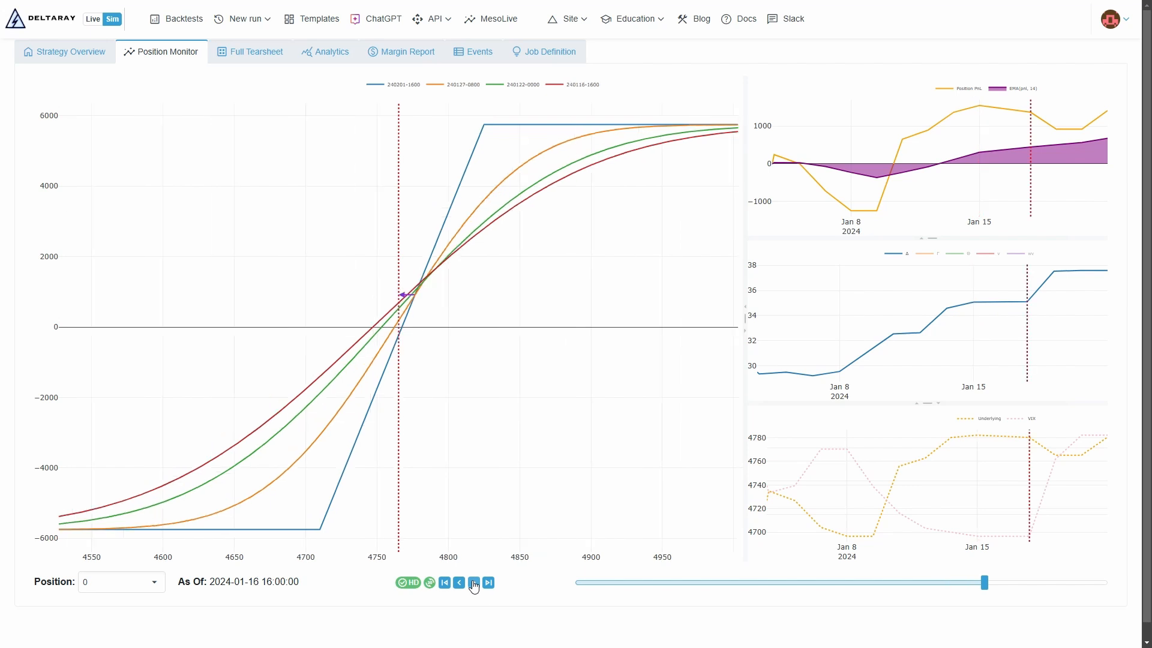
# Step: Advance the position's risk graph forward in time past 2024-01-16 to see how it evolves
pyautogui.click(473, 582)
pyautogui.click(474, 583)
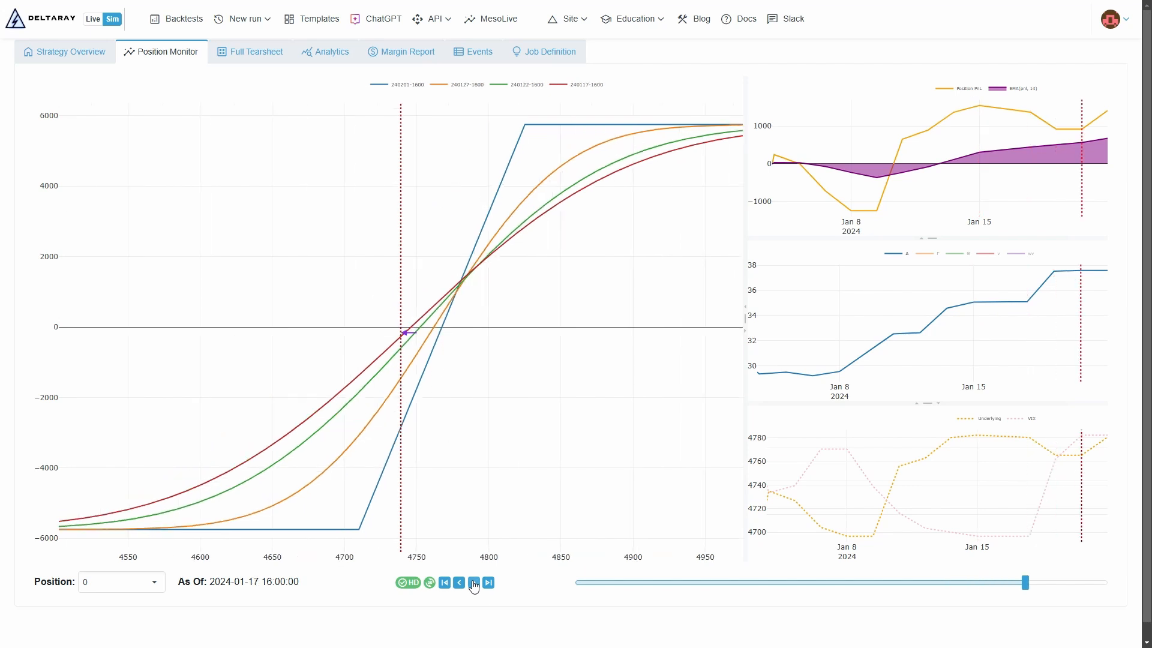
pyautogui.click(473, 583)
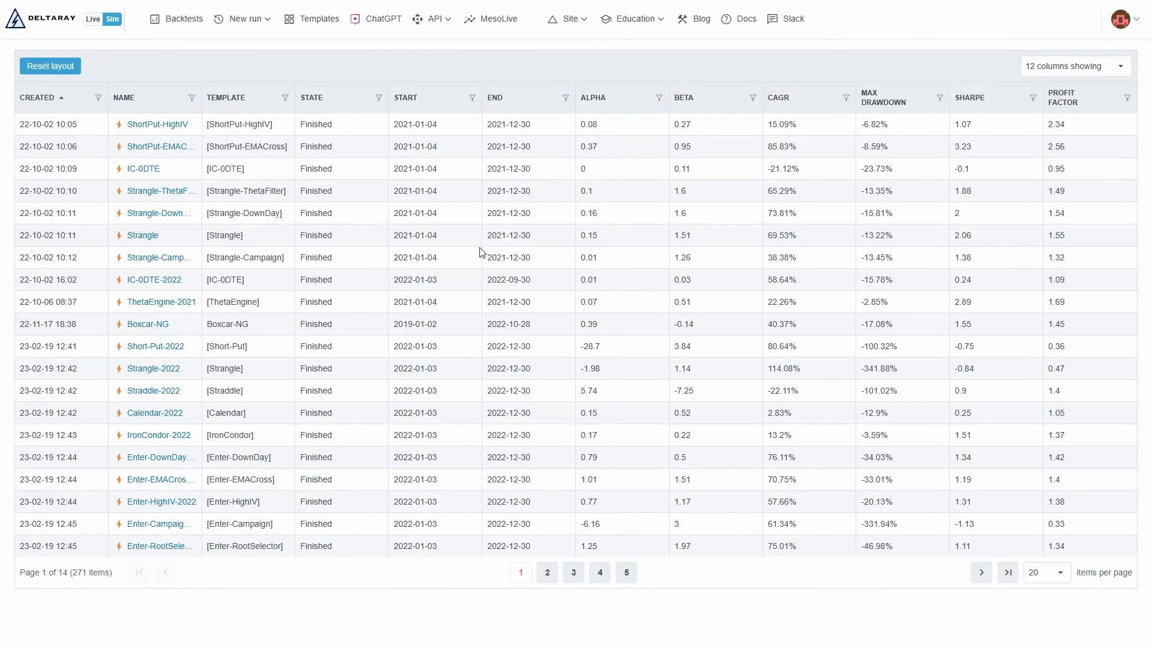
# Step: Create a new simple run with the backtest period 2024 and an initial cash of $100000
pyautogui.click(255, 20)
pyautogui.click(251, 44)
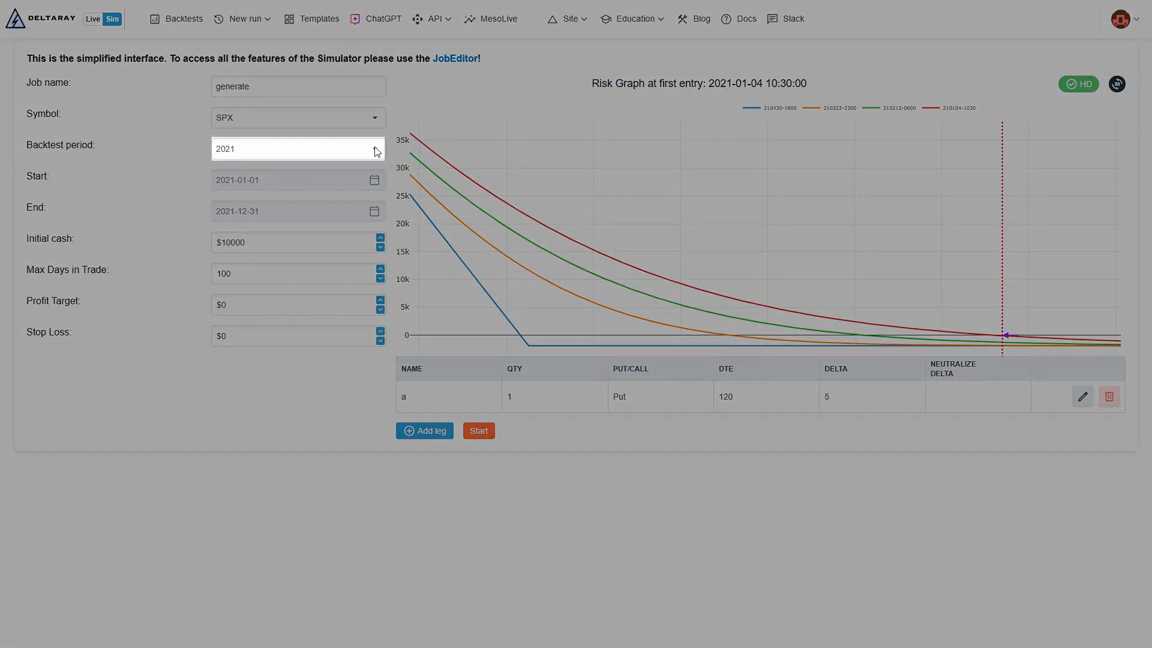
pyautogui.click(377, 151)
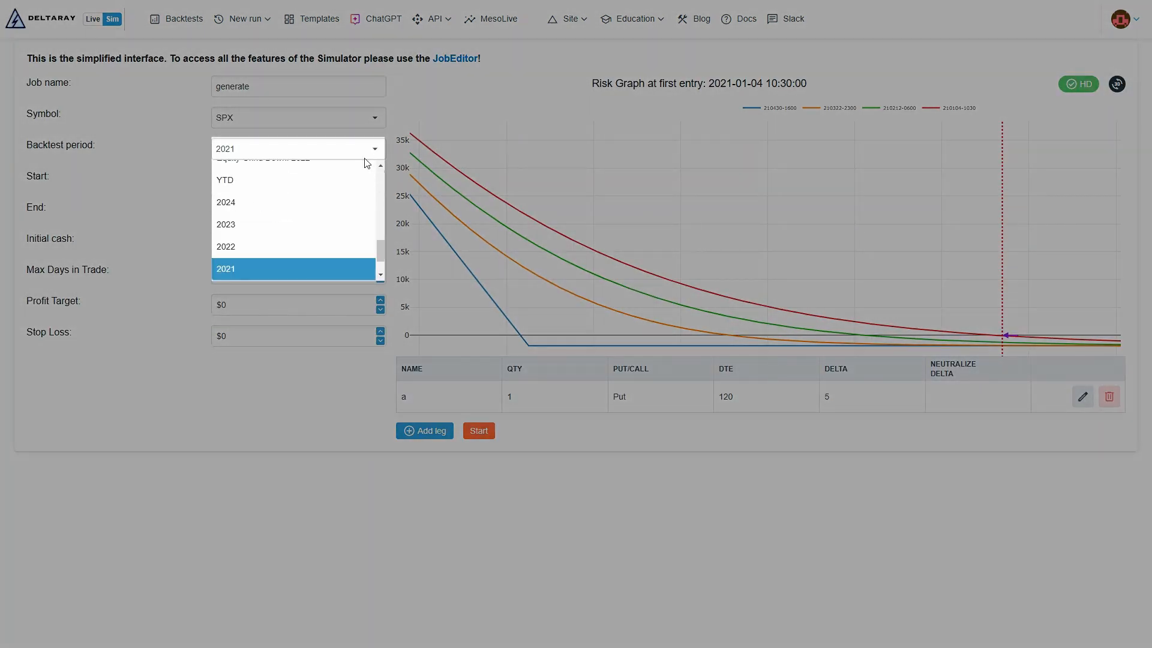
pyautogui.click(316, 200)
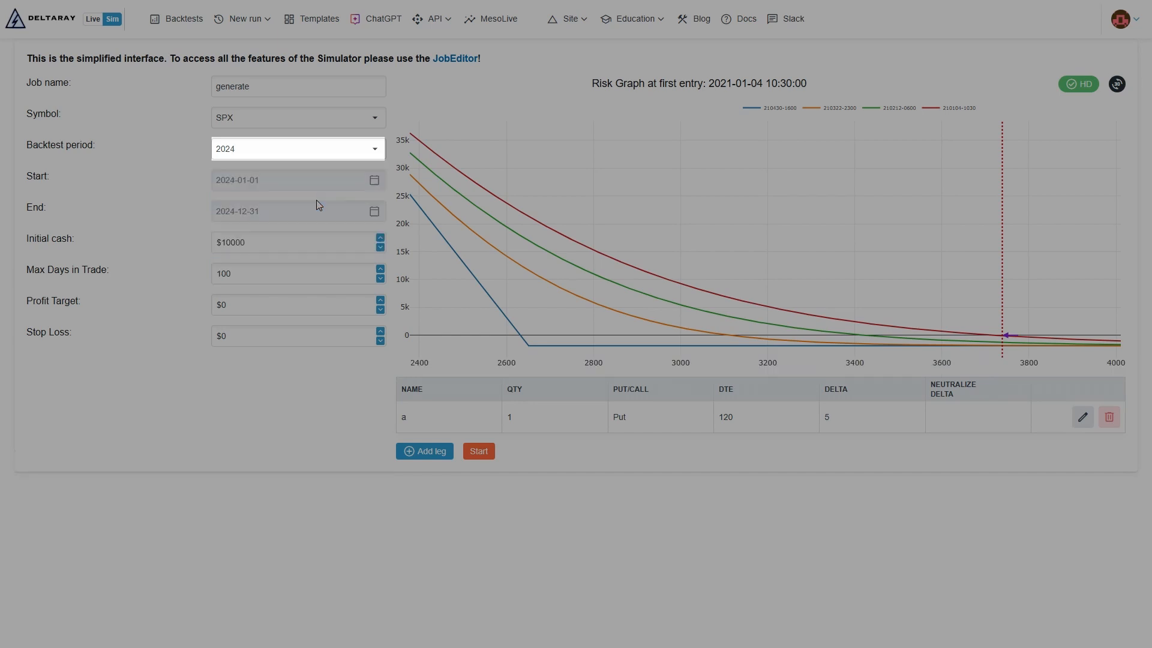
pyautogui.write('0')
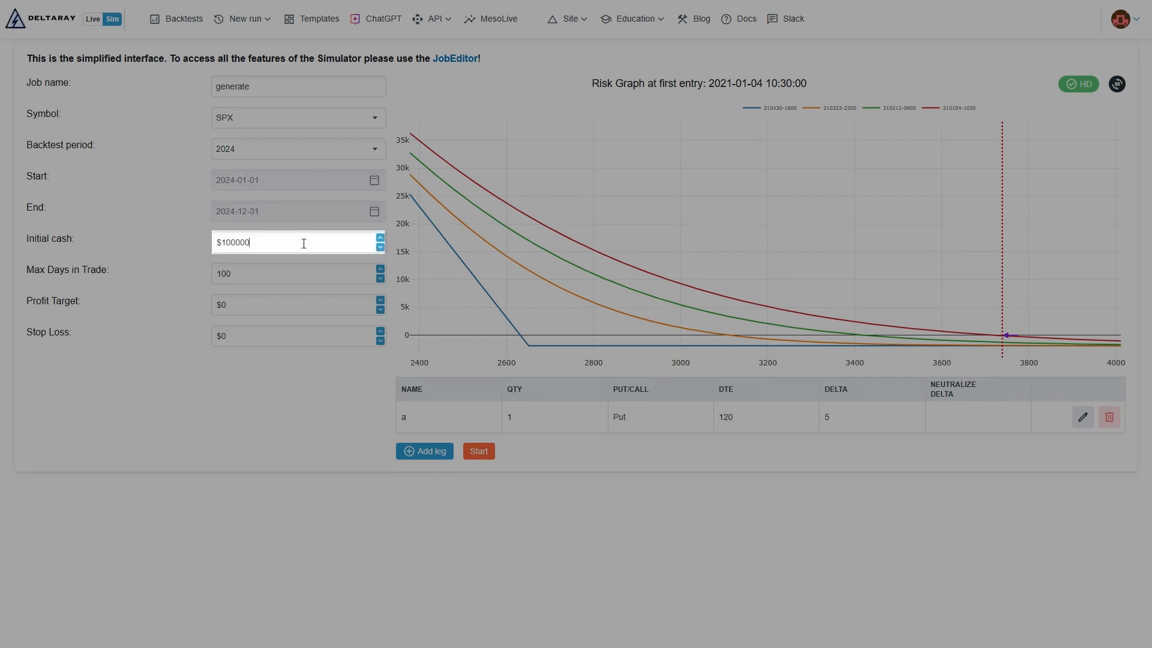
# Step: Set the run's Max Days in Trade to 30
pyautogui.click(282, 273)
pyautogui.press('BackSpace')
pyautogui.press('BackSpace')
pyautogui.press('BackSpace')
pyautogui.write('30')
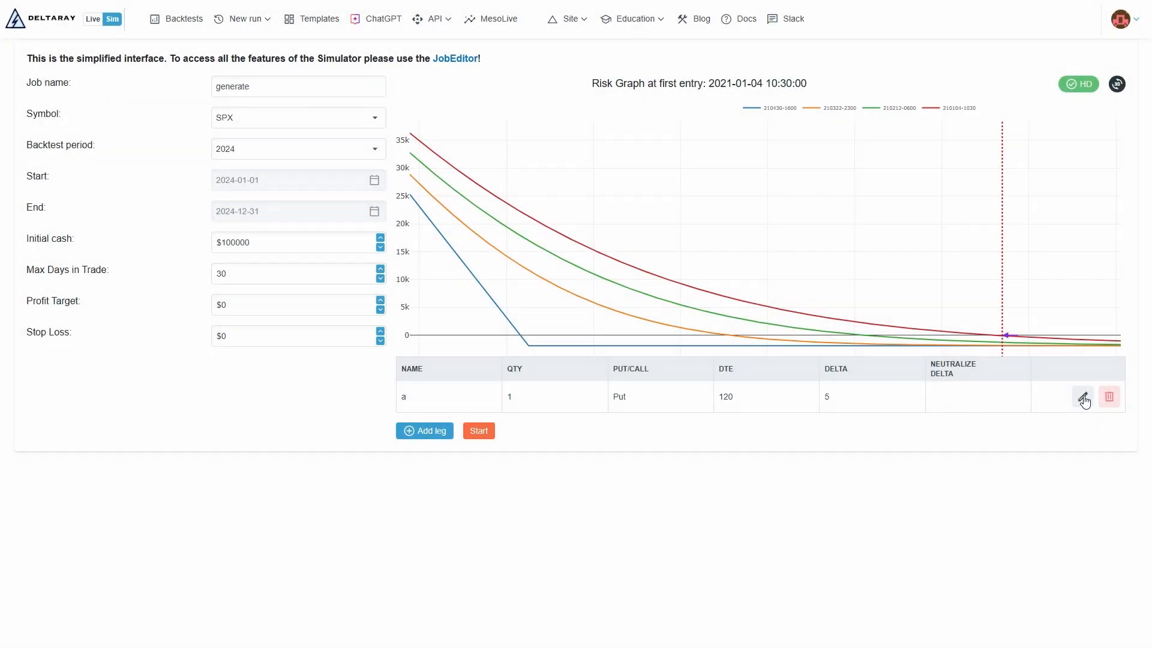
# Step: Edit leg a into a Call with 30 DTE and a delta of 60, and save it
pyautogui.click(1083, 397)
pyautogui.click(693, 398)
pyautogui.click(675, 417)
pyautogui.doubleClick(756, 412)
pyautogui.press('BackSpace')
pyautogui.write('30')
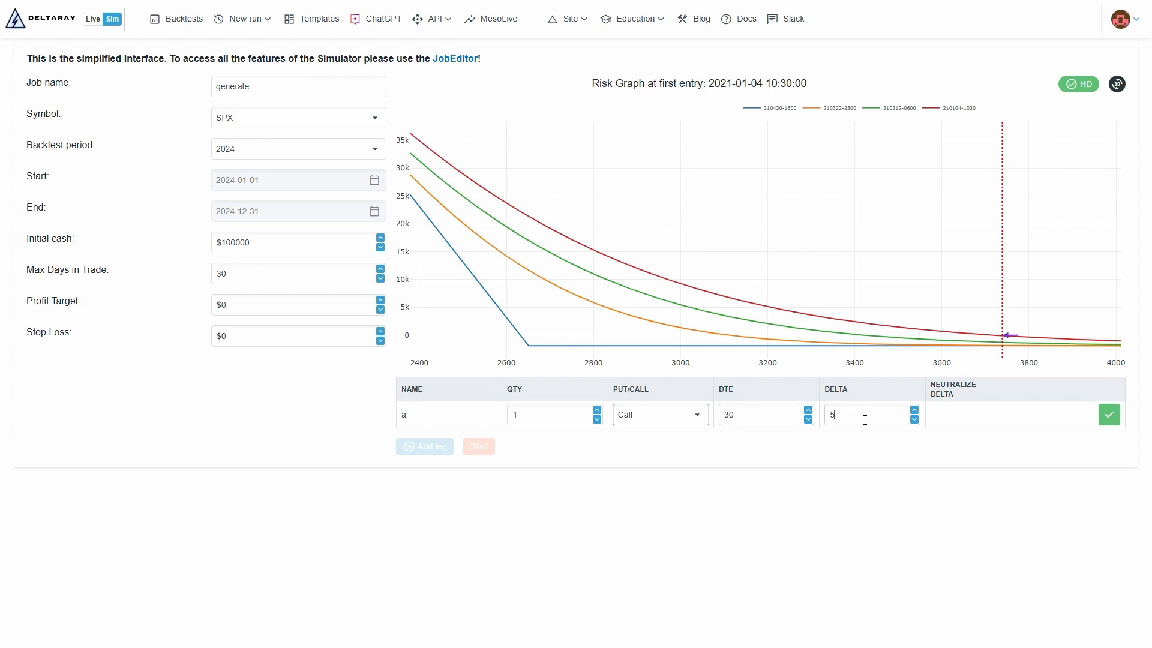
pyautogui.press('BackSpace')
pyautogui.write('60')
pyautogui.click(1108, 398)
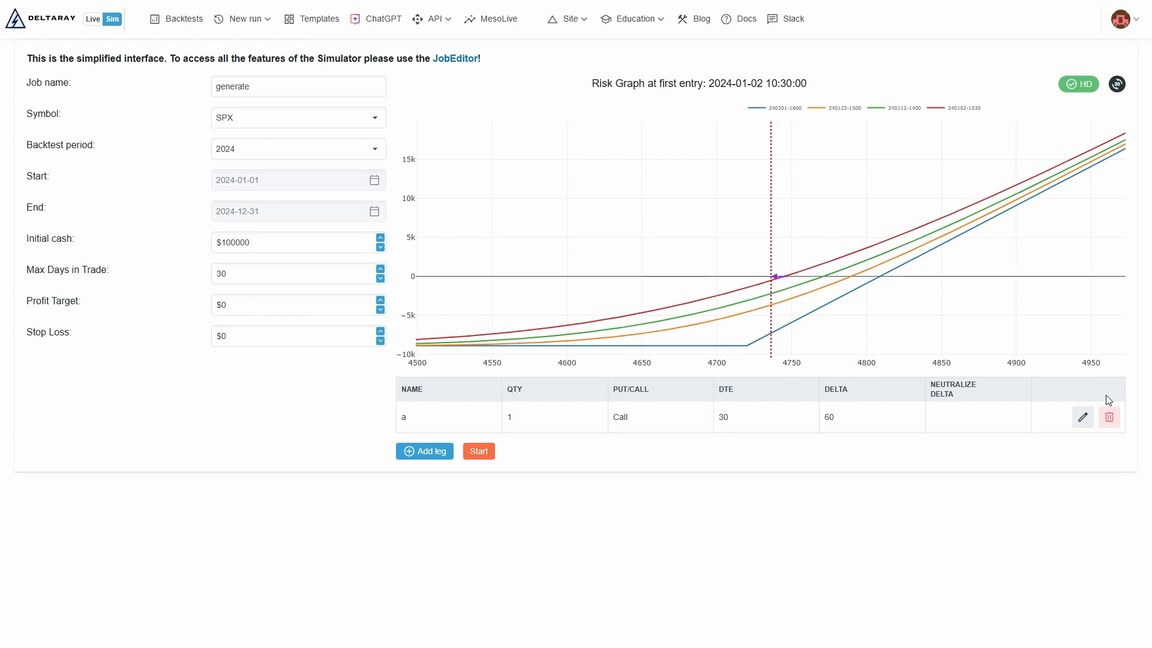
# Step: Add Call leg b with quantity -1, 30 DTE and a delta of 30, and start the backtest
pyautogui.click(417, 452)
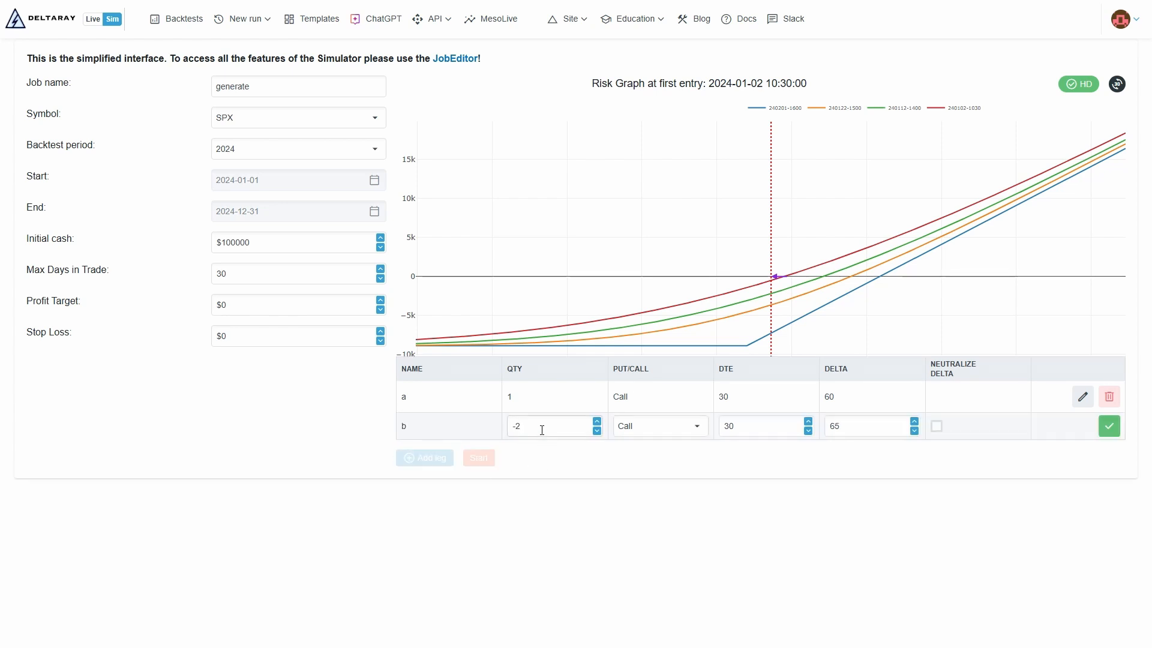
pyautogui.doubleClick(542, 429)
pyautogui.write('1')
pyautogui.click(857, 431)
pyautogui.press('BackSpace')
pyautogui.write('30')
pyautogui.click(1111, 447)
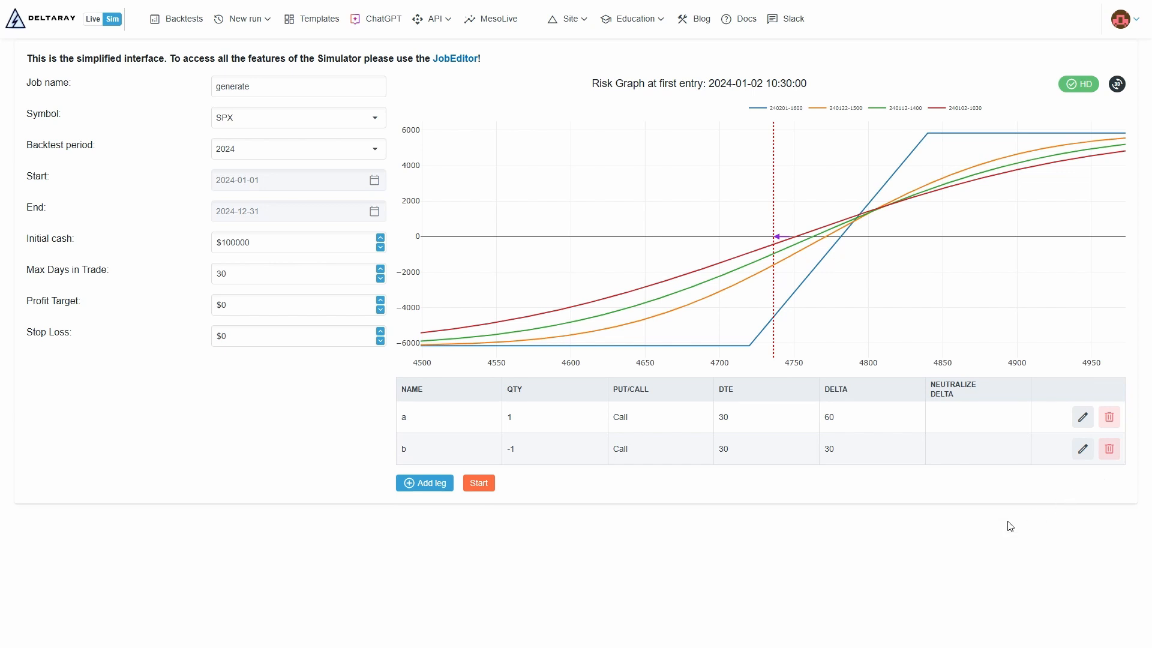
pyautogui.click(480, 483)
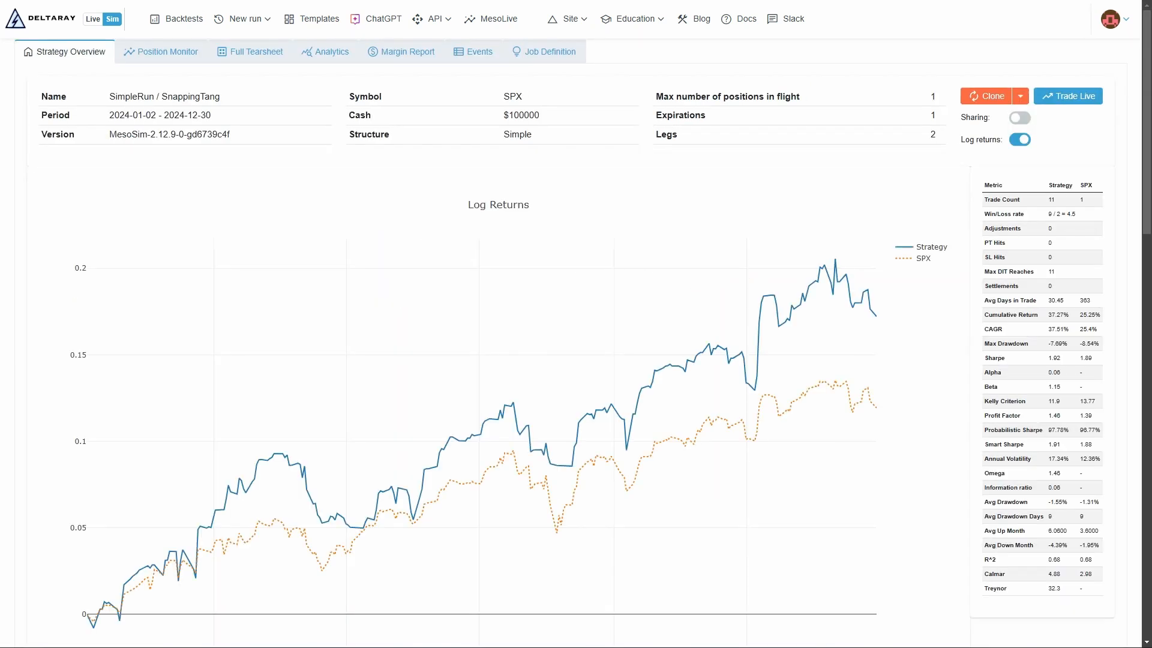
# Step: Clone the finished run into the job editor and change TemplateName to "Call Debit Spread"
pyautogui.click(989, 97)
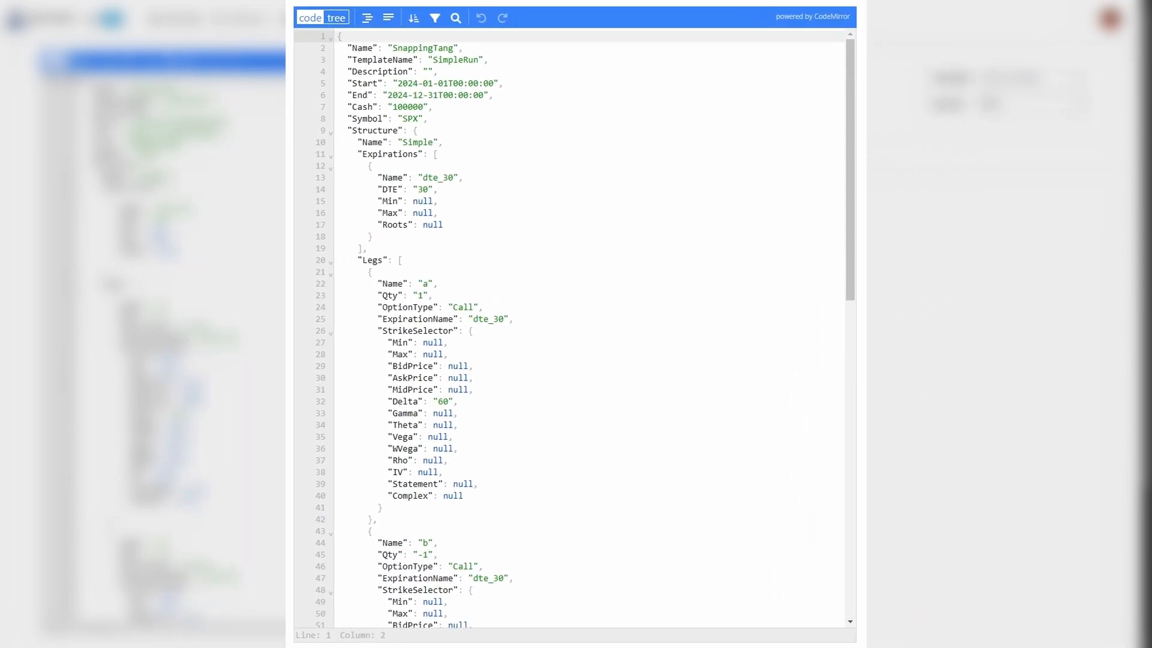
pyautogui.click(478, 60)
pyautogui.press('BackSpace')
pyautogui.press('BackSpace')
pyautogui.press('BackSpace')
pyautogui.press('BackSpace')
pyautogui.press('BackSpace')
pyautogui.press('BackSpace')
pyautogui.press('BackSpace')
pyautogui.press('BackSpace')
pyautogui.press('BackSpace')
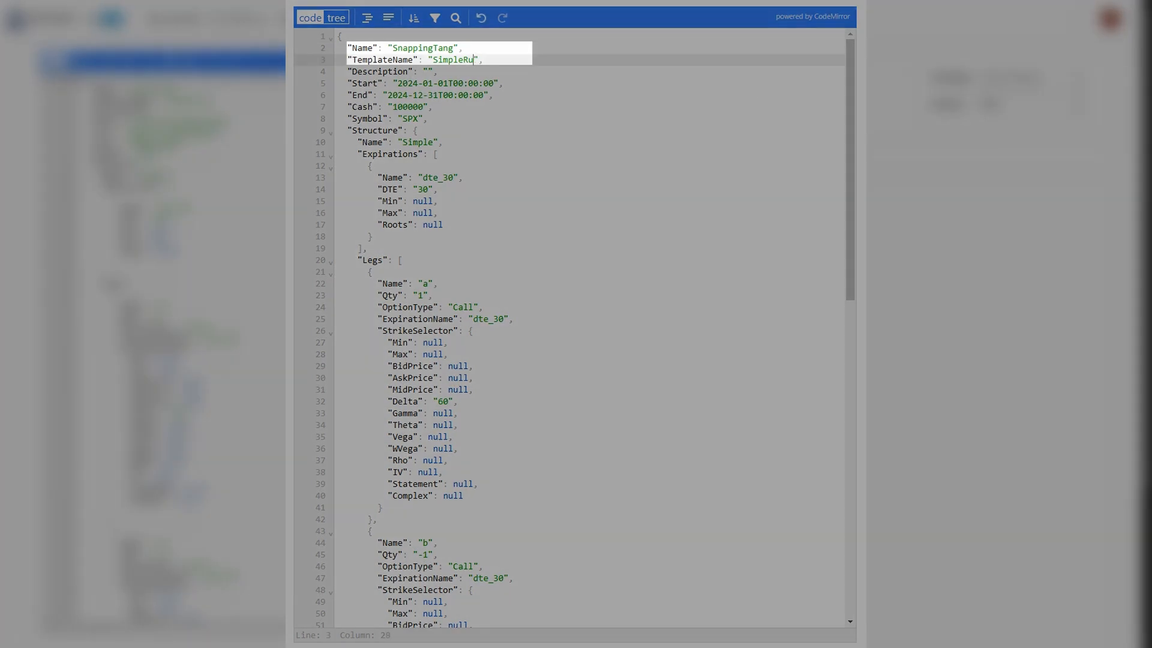
pyautogui.write('Call Debit Spread')
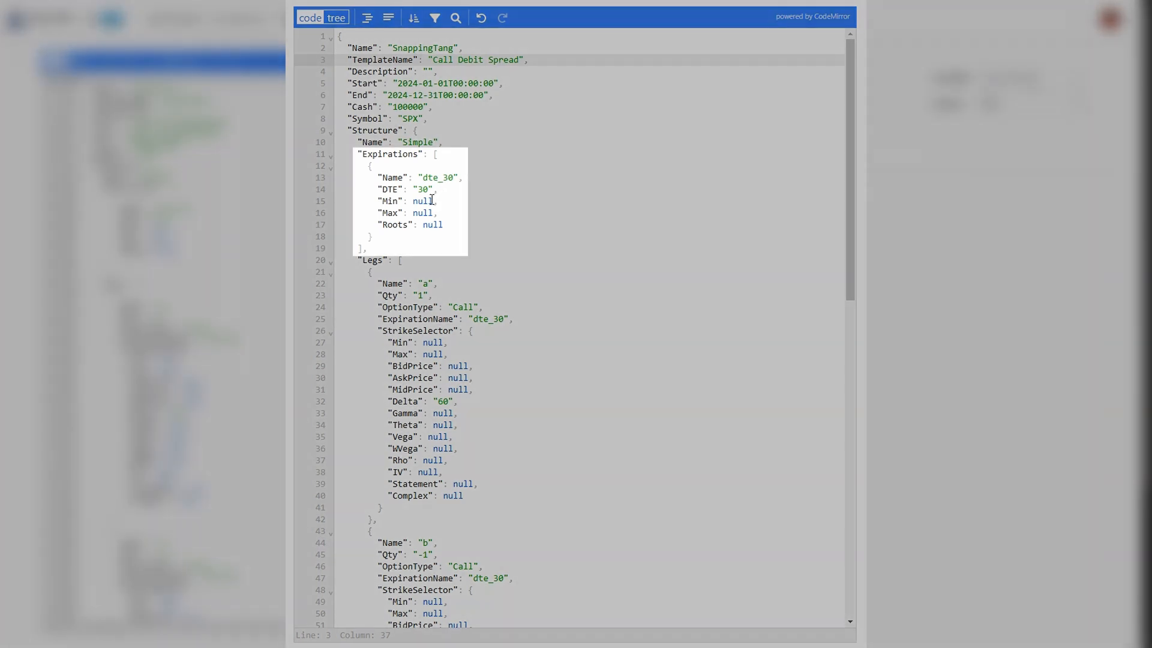
# Step: Set the dte_30 expiration's Min to "25" and Max to "35"
pyautogui.click(428, 201)
pyautogui.press('BackSpace')
pyautogui.press('BackSpace')
pyautogui.press('BackSpace')
pyautogui.write('"25')
pyautogui.click(450, 213)
pyautogui.press('Left')
pyautogui.press('BackSpace')
pyautogui.press('BackSpace')
pyautogui.press('BackSpace')
pyautogui.press('BackSpace')
pyautogui.write('"35')
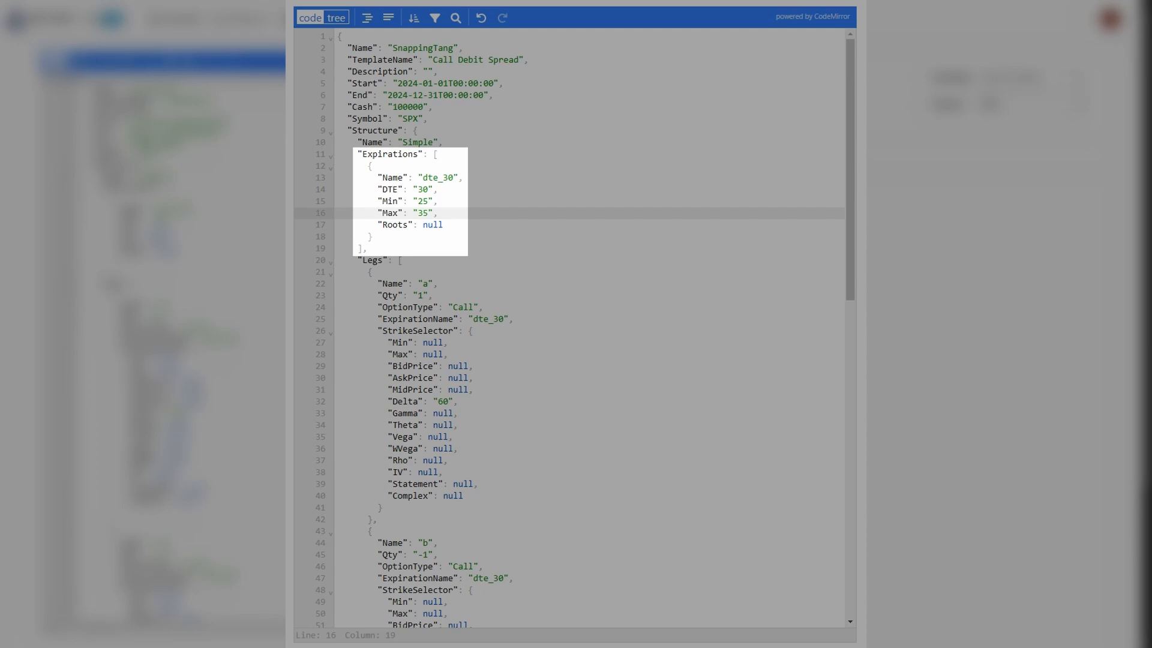
# Step: Rename leg a to "long_call" and leg b to "short_call" in the job definition
pyautogui.scroll(-5, 843, 206)
pyautogui.scroll(-1, 843, 205)
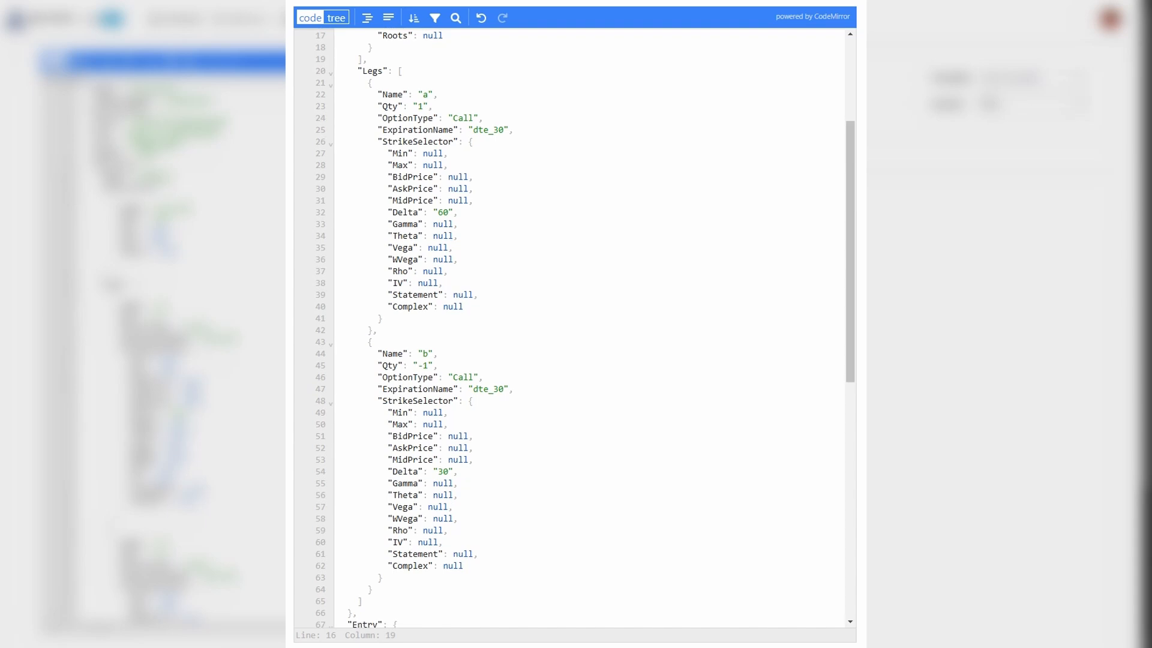
pyautogui.click(425, 94)
pyautogui.press('BackSpace')
pyautogui.write('long_cal')
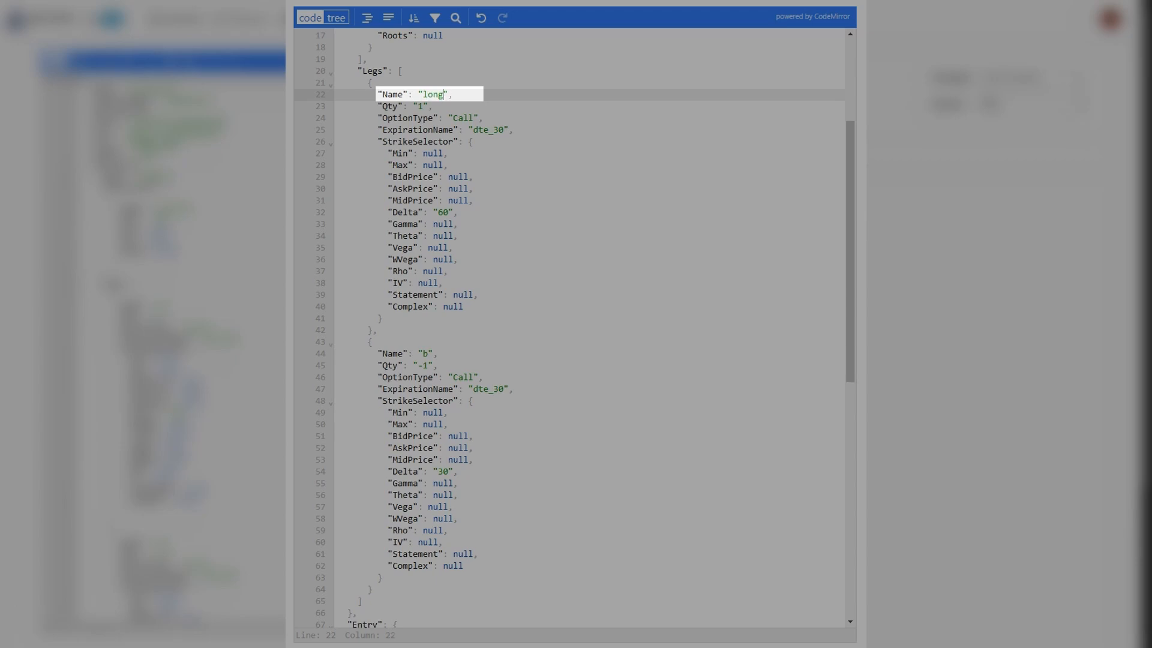
pyautogui.write('l')
pyautogui.click(427, 353)
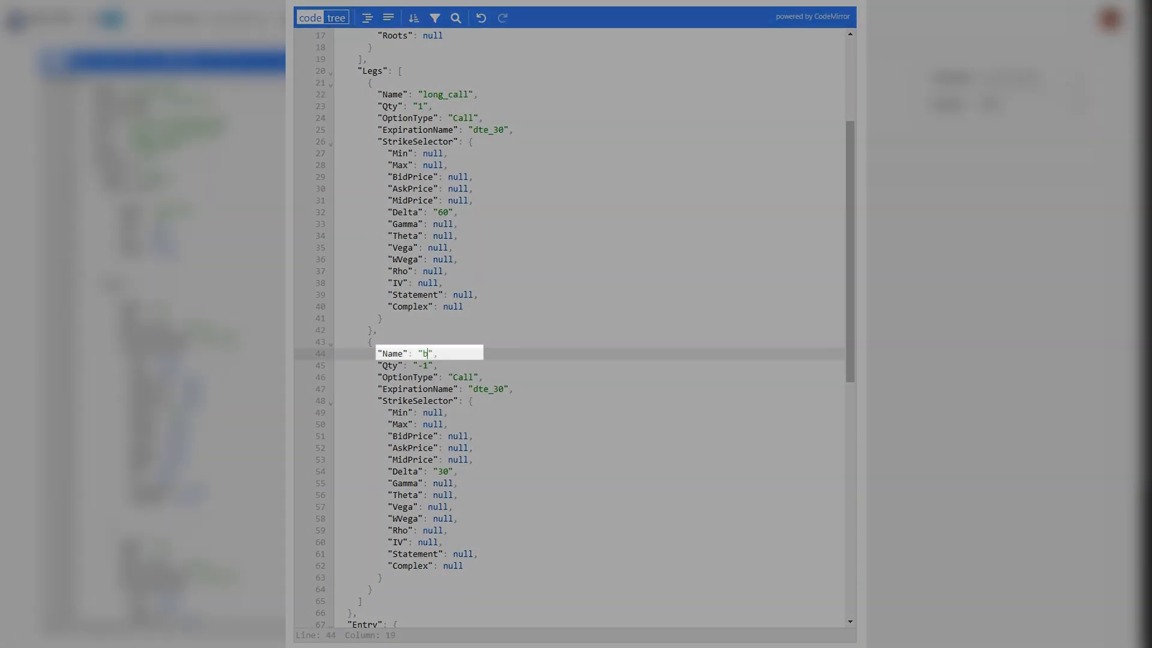
pyautogui.press('BackSpace')
pyautogui.write('short_call')
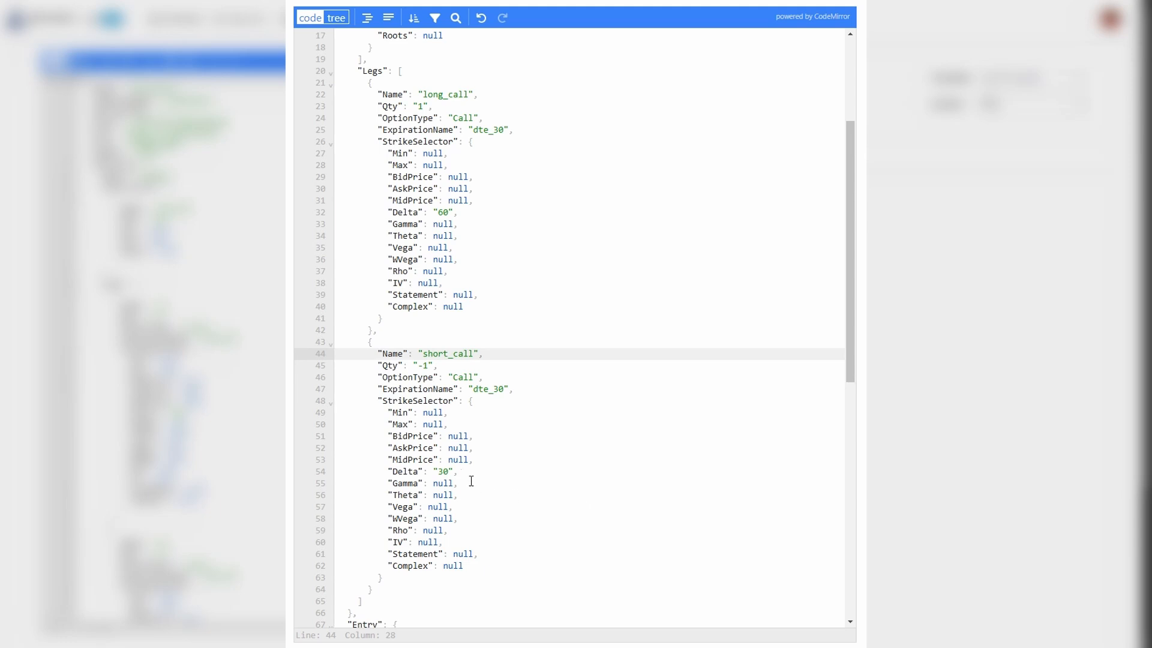
# Step: Replace the short_call leg's Delta value with null in its StrikeSelector
pyautogui.click(454, 471)
pyautogui.press('BackSpace')
pyautogui.press('BackSpace')
pyautogui.press('BackSpace')
pyautogui.press('BackSpace')
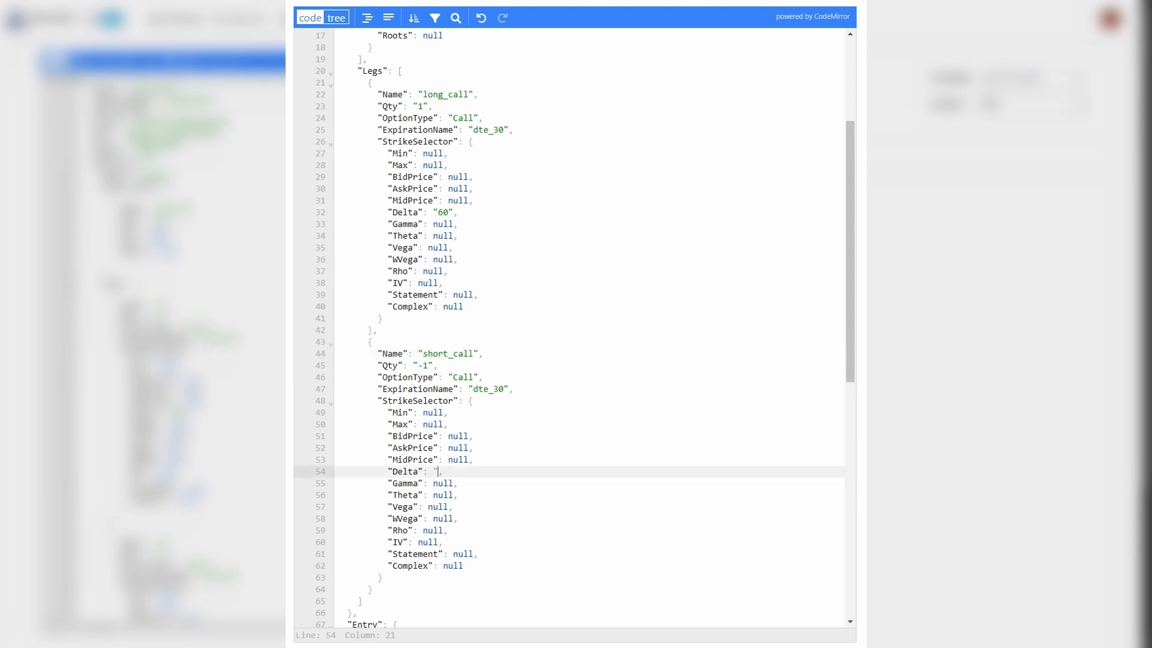
pyautogui.write('null')
# Step: Set the short_call StrikeSelector's Statement to "leg_long_call_strike + 60"
pyautogui.click(471, 553)
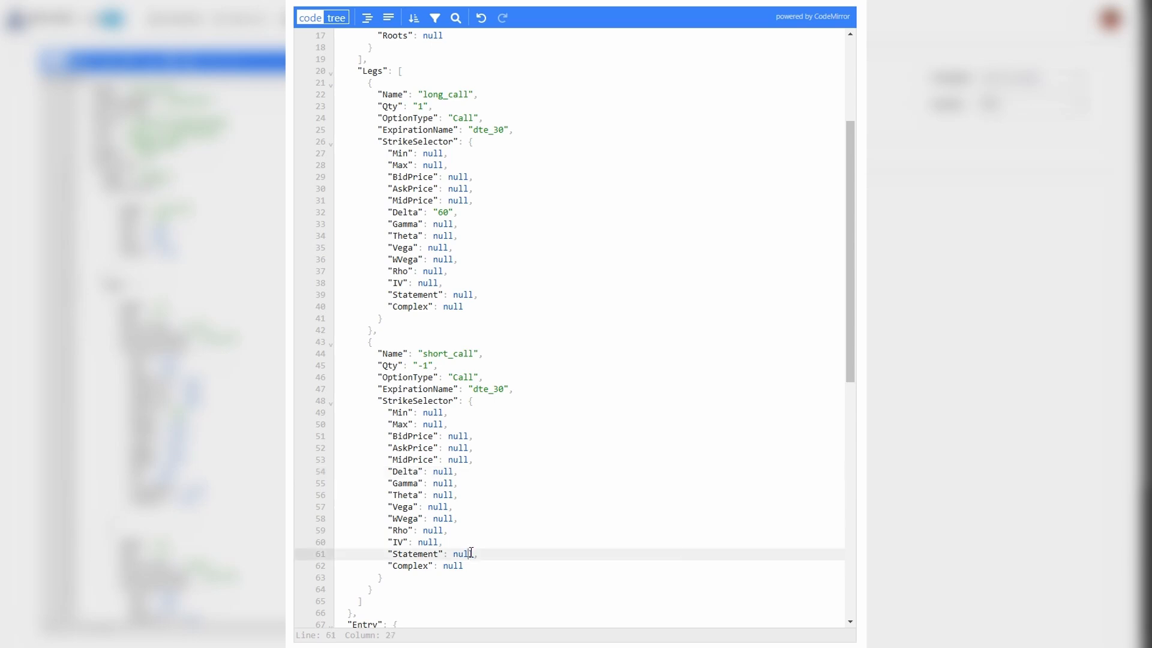
pyautogui.press('BackSpace')
pyautogui.press('BackSpace')
pyautogui.press('BackSpace')
pyautogui.press('BackSpace')
pyautogui.write('"')
pyautogui.write('leg_long')
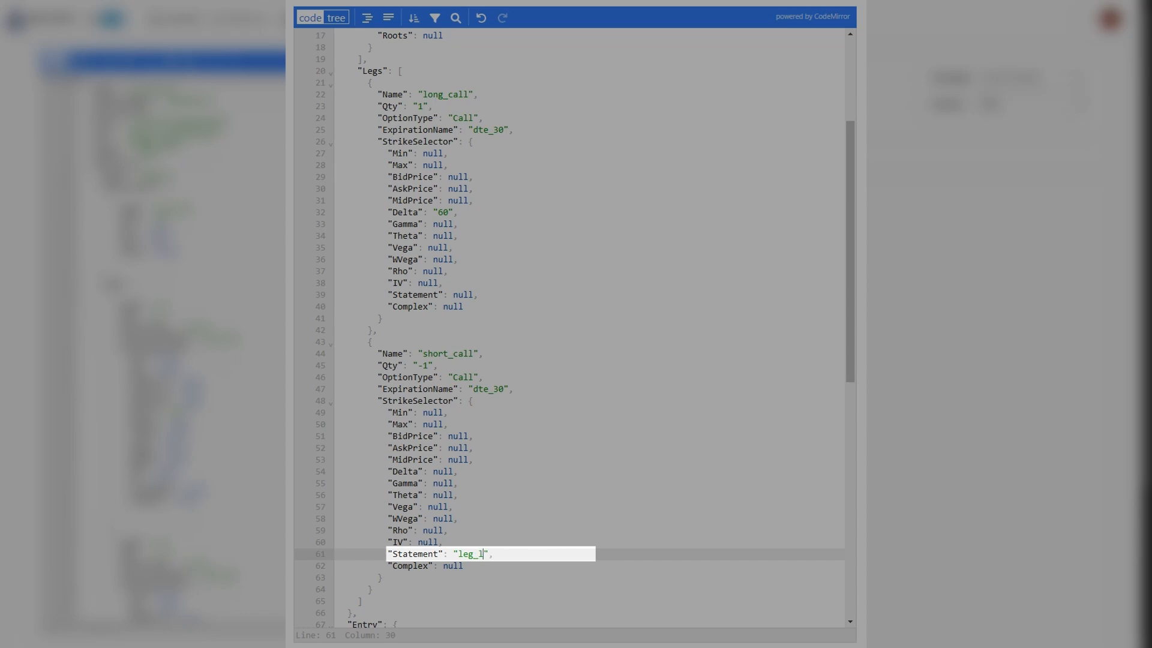
pyautogui.write('_call_strike + 60')
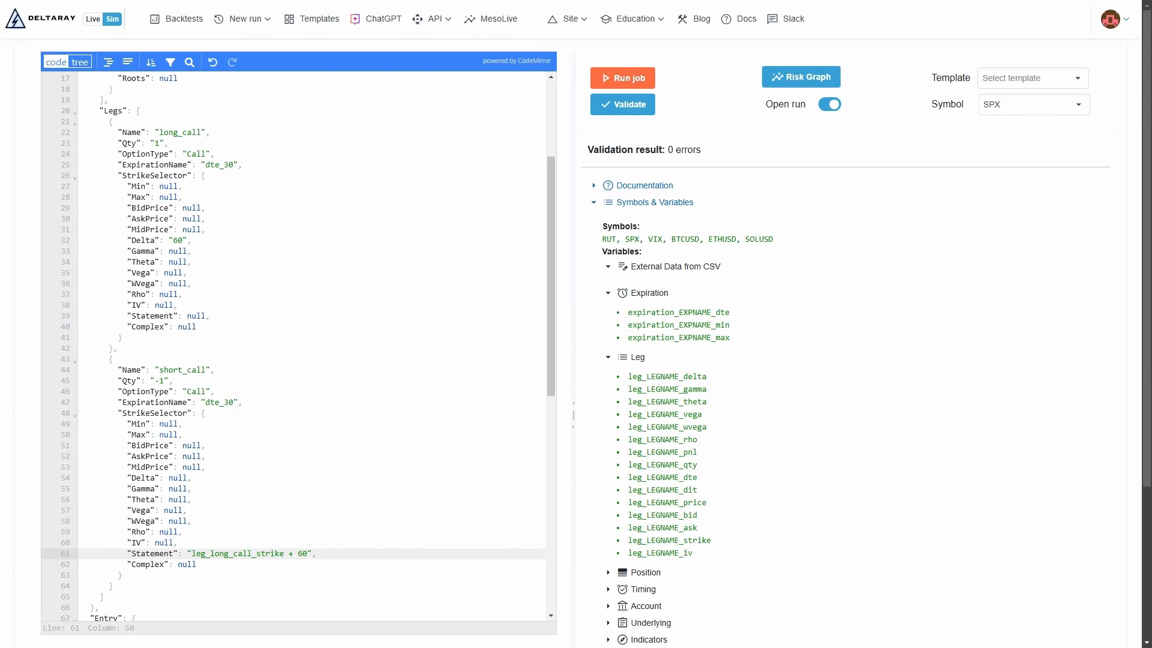
# Step: Preview the structure's risk graph at first entry, and expand the job definition documentation
pyautogui.click(819, 84)
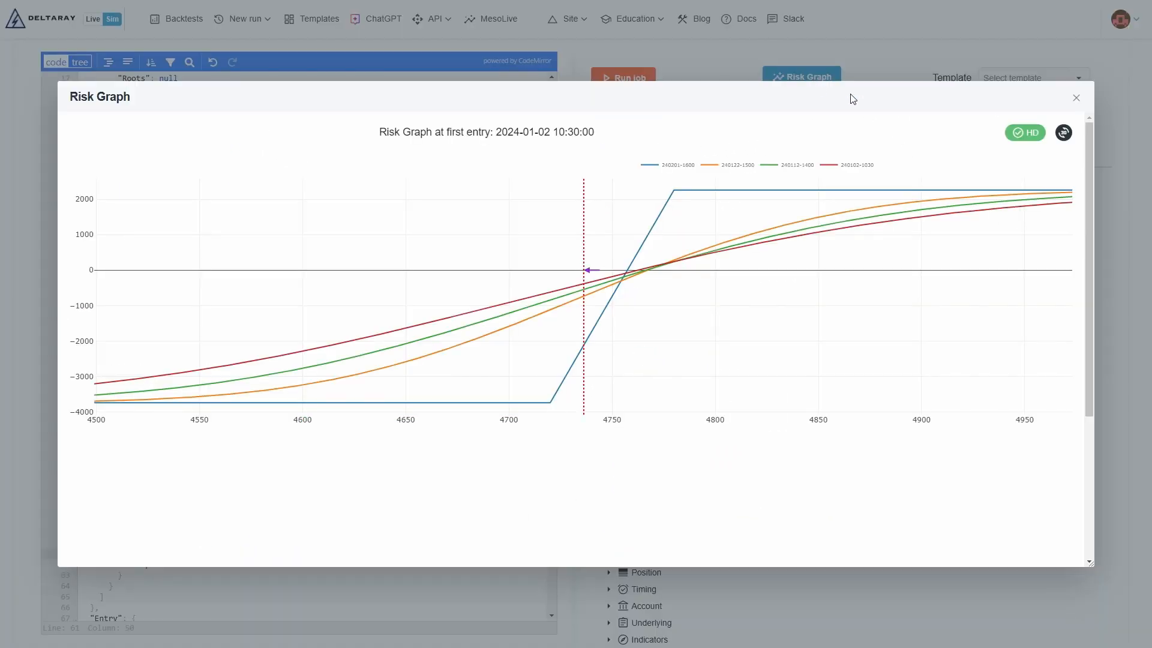
pyautogui.click(1076, 97)
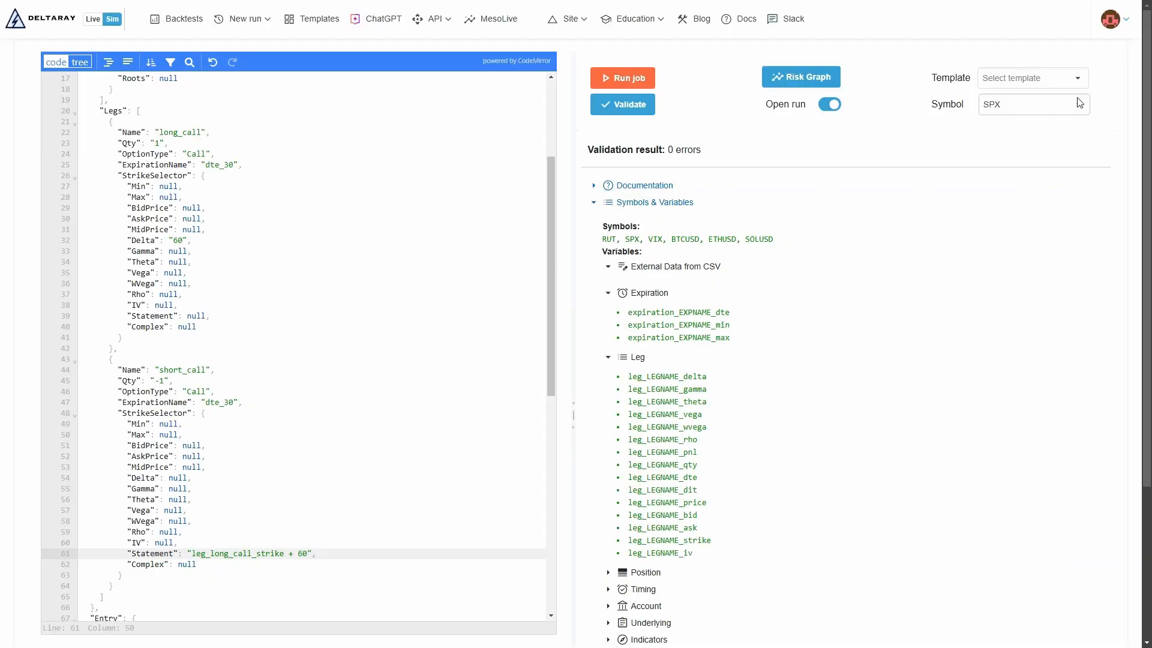
pyautogui.click(594, 187)
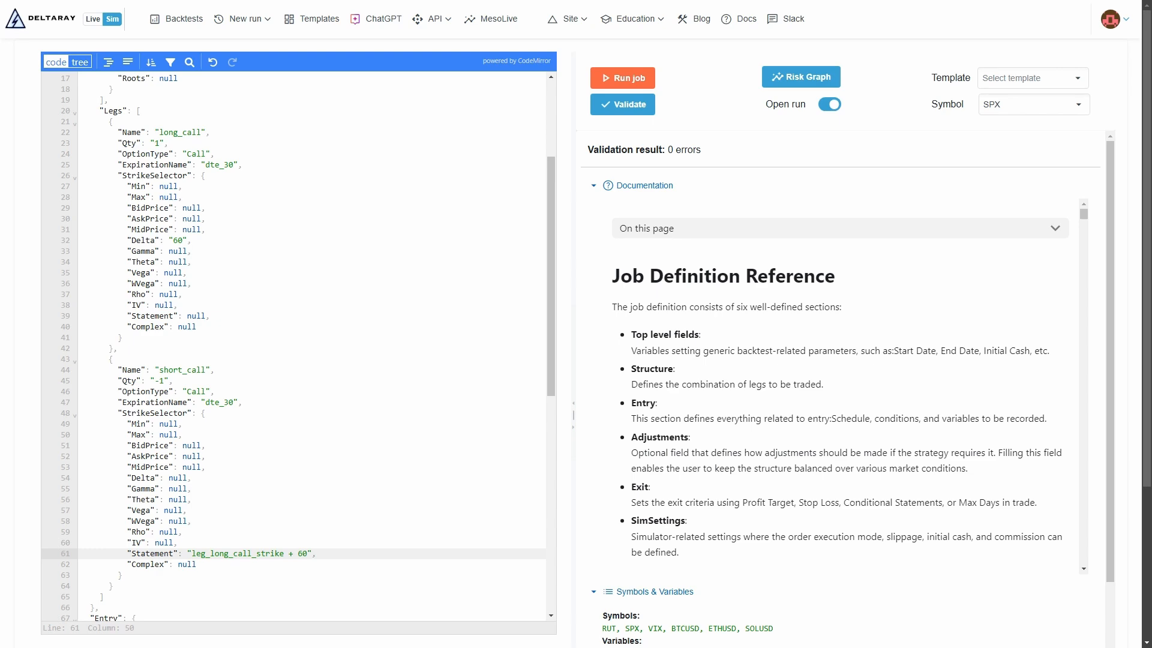
# Step: Set MaxDaysInTrade to "20" in the job definition's Exit section
pyautogui.moveTo(550, 195); pyautogui.dragTo(545, 326)
pyautogui.moveTo(846, 311); pyautogui.dragTo(846, 365)
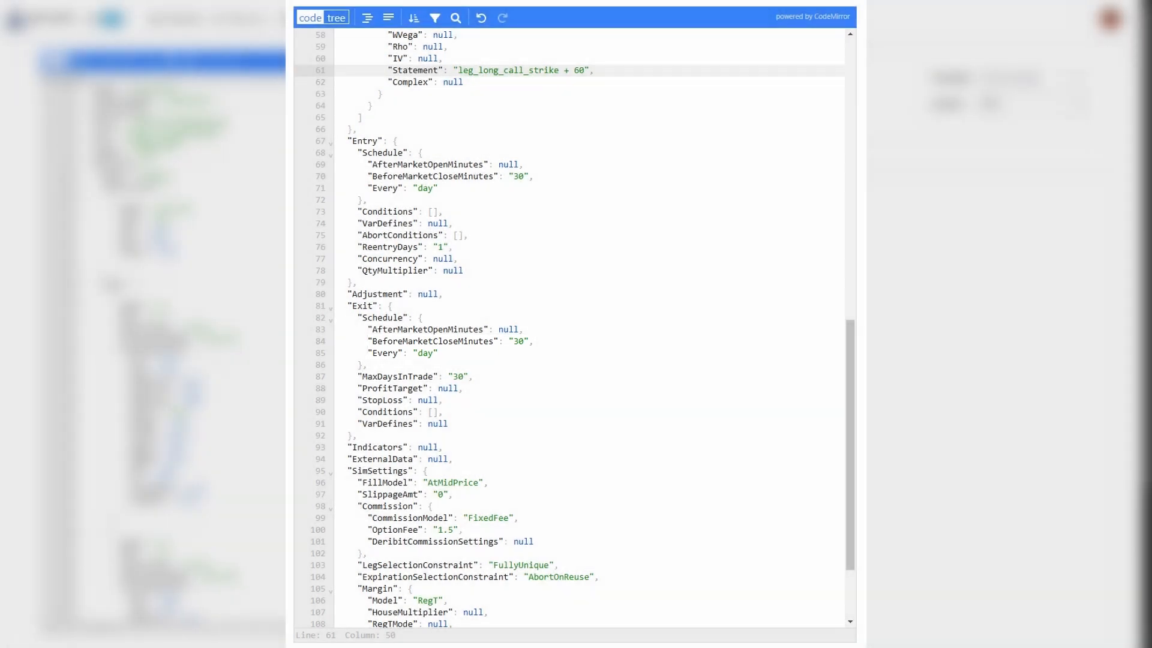
pyautogui.click(463, 376)
pyautogui.press('BackSpace')
pyautogui.press('BackSpace')
pyautogui.write('20')
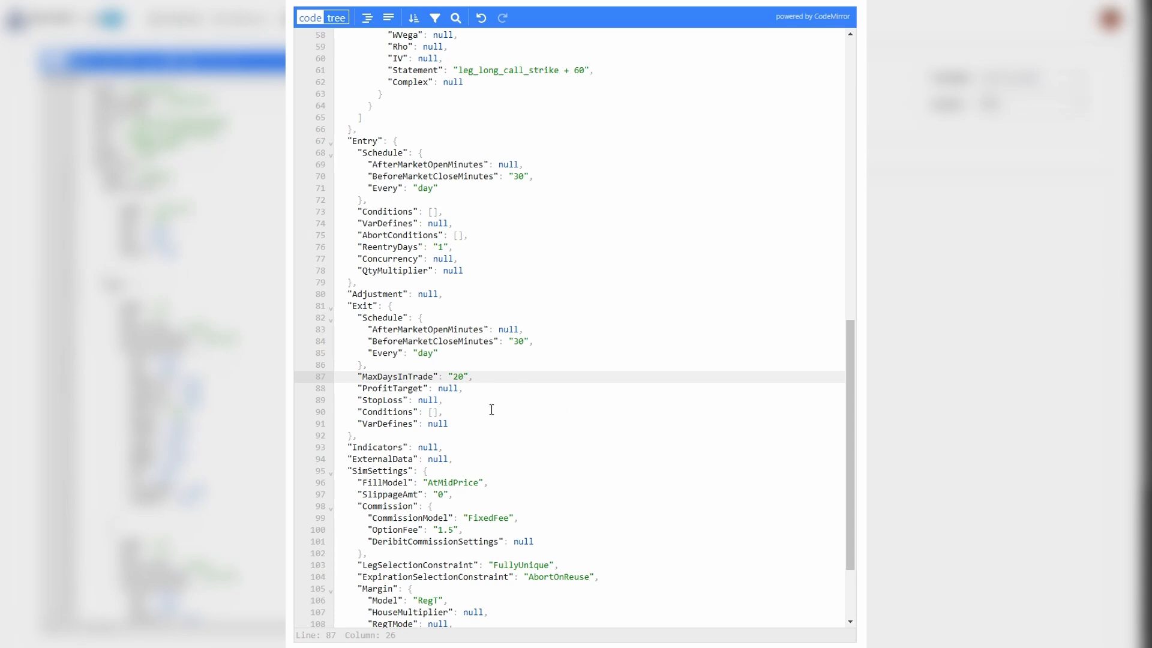
# Step: Set the Exit section's StopLoss to "(leg_long_call_price - leg_short_call_price) * 0.75 * 100"
pyautogui.click(439, 399)
pyautogui.press('BackSpace')
pyautogui.press('BackSpace')
pyautogui.press('BackSpace')
pyautogui.press('BackSpace')
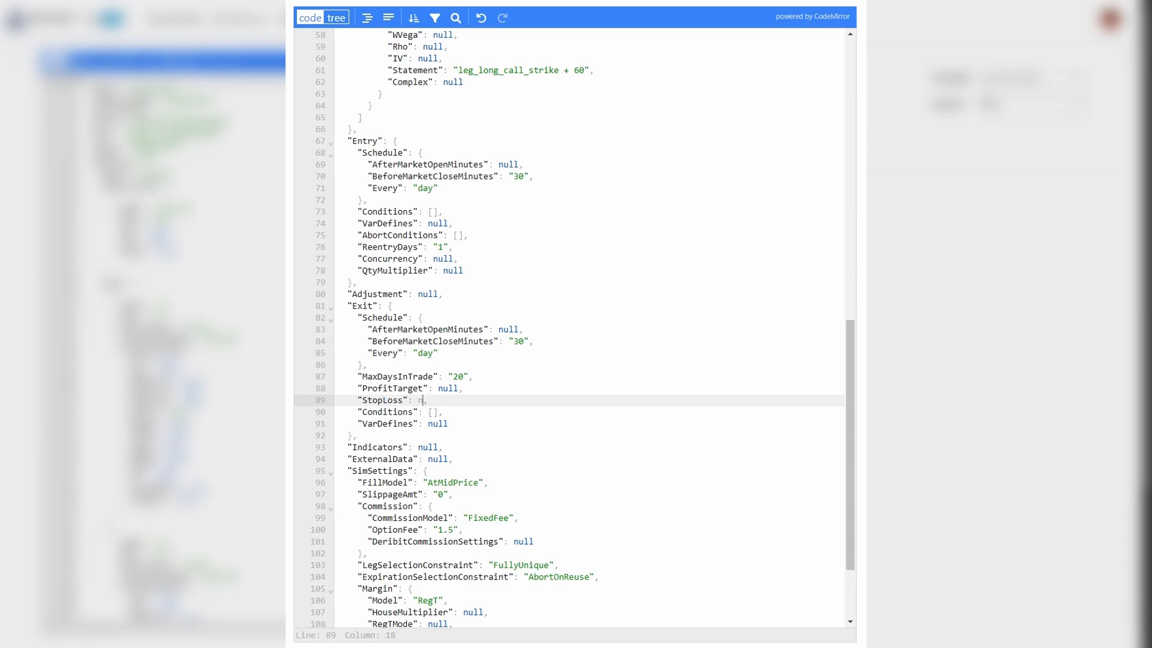
pyautogui.write('"(')
pyautogui.write('leg_long_call_price - ')
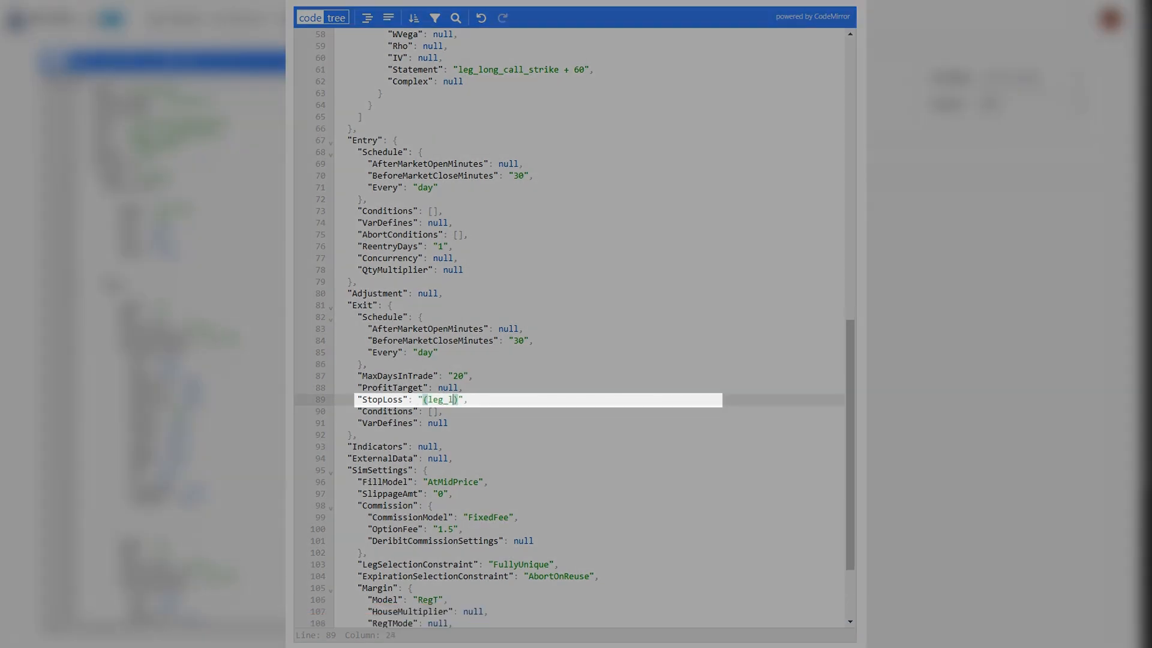
pyautogui.write('leg_short_call_price) * 0.75 * 100')
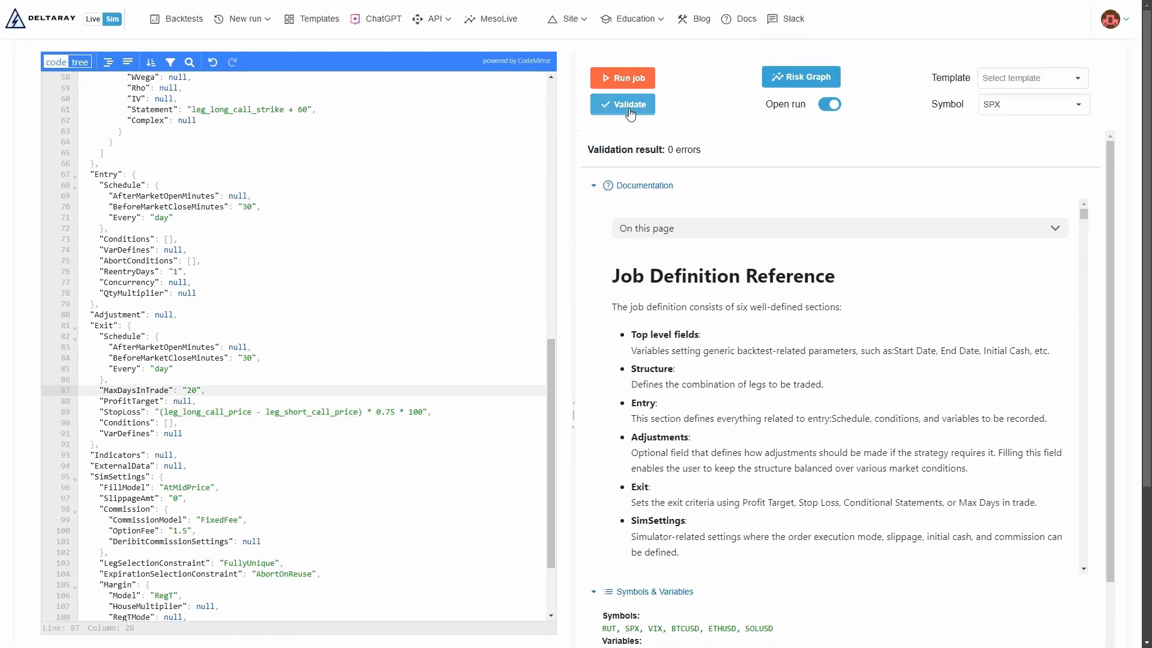
# Step: Try validating the job definition with MaxDaysInTrade set to "wrong" to test the error check
pyautogui.click(629, 112)
pyautogui.press('BackSpace')
pyautogui.click(630, 106)
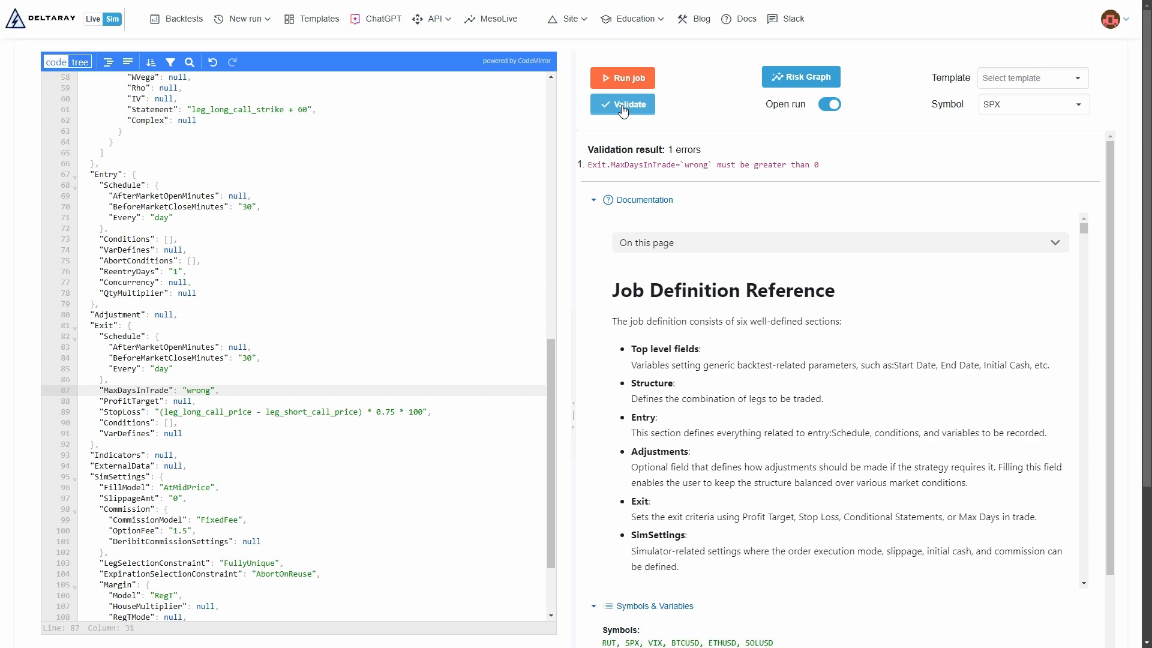
# Step: Run the Call Debit Spread job and review its log returns, metrics and Account Greeks
pyautogui.click(622, 78)
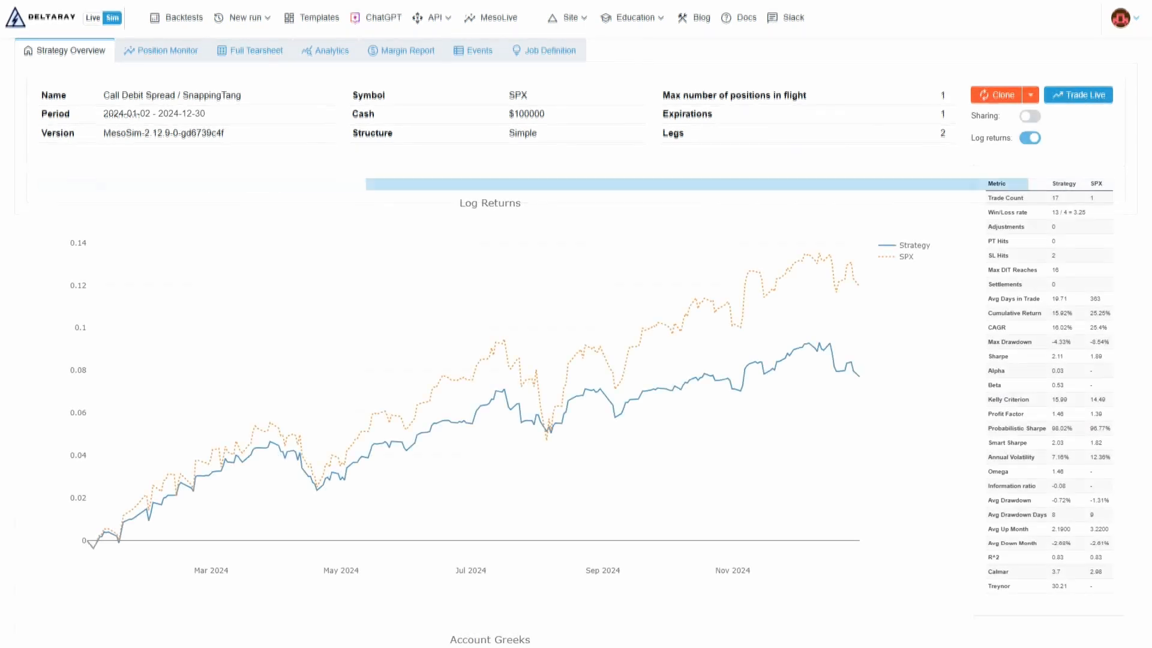
pyautogui.scroll(-3, 576, 360)
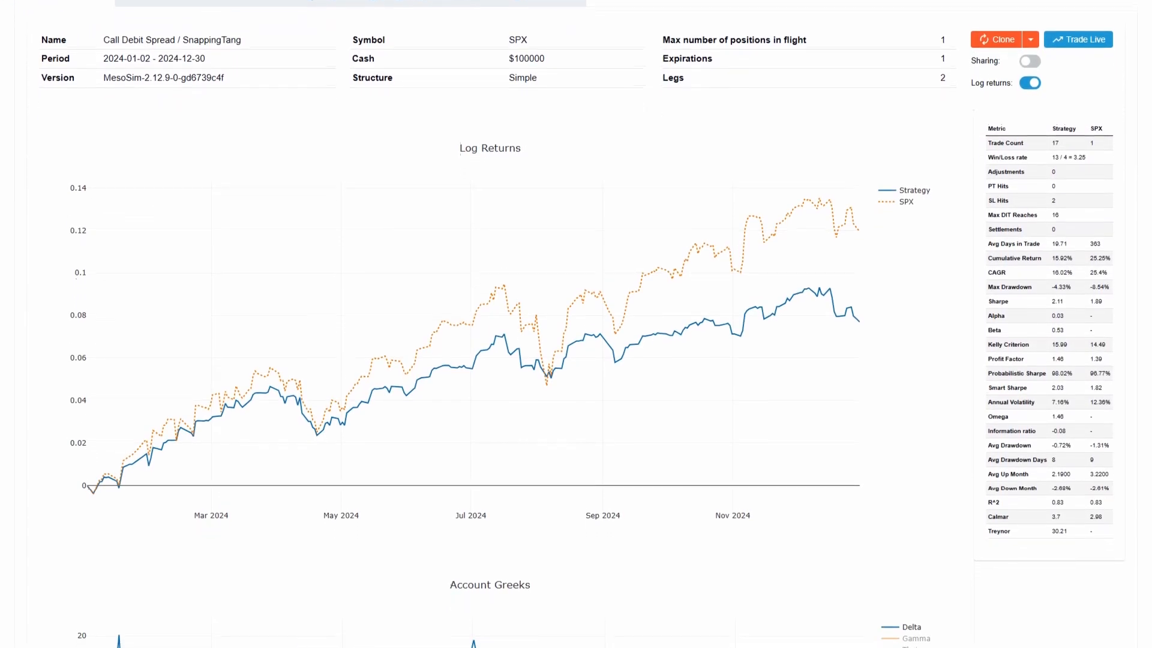
pyautogui.scroll(-4, 575, 324)
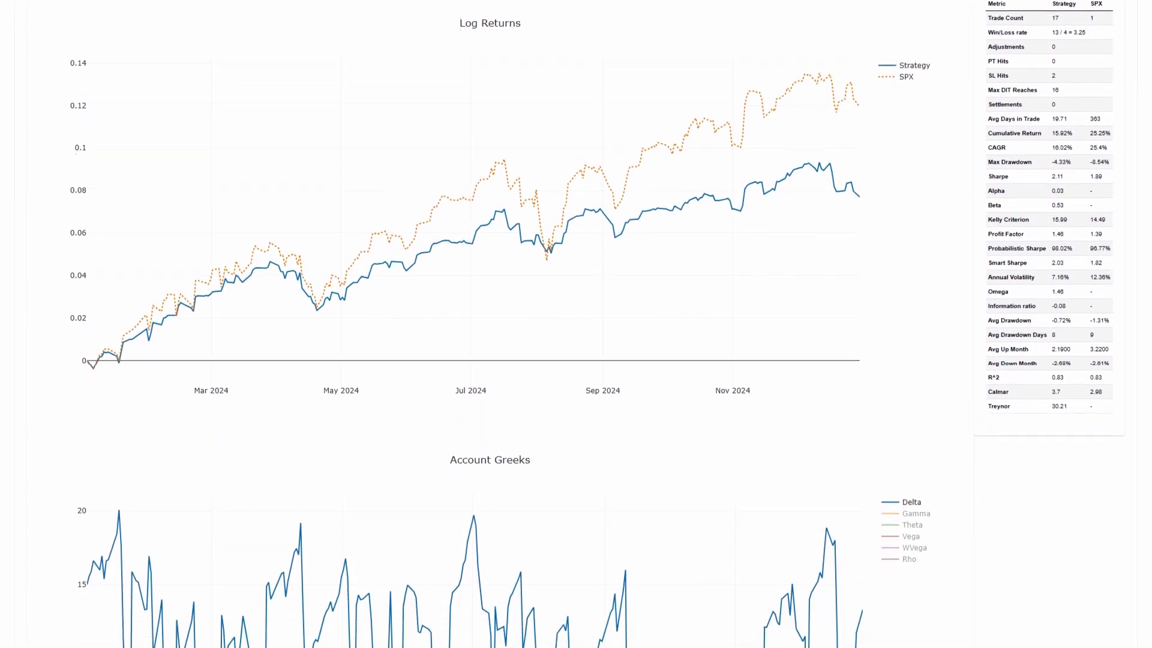
pyautogui.scroll(-4, 576, 324)
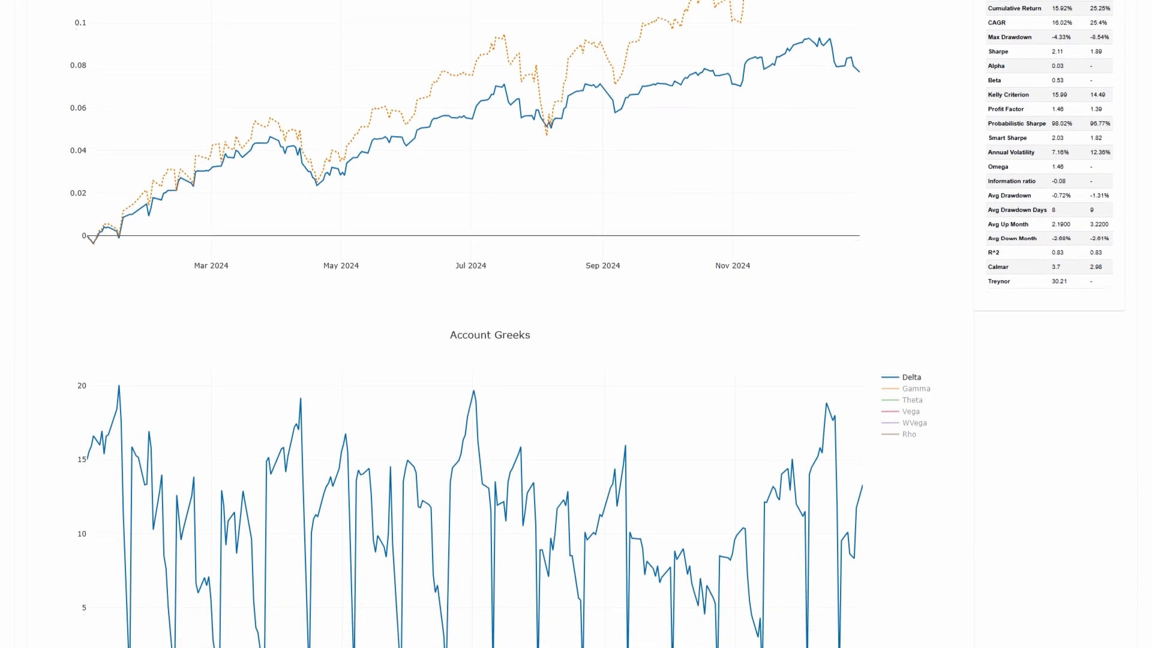
pyautogui.scroll(-4, 576, 324)
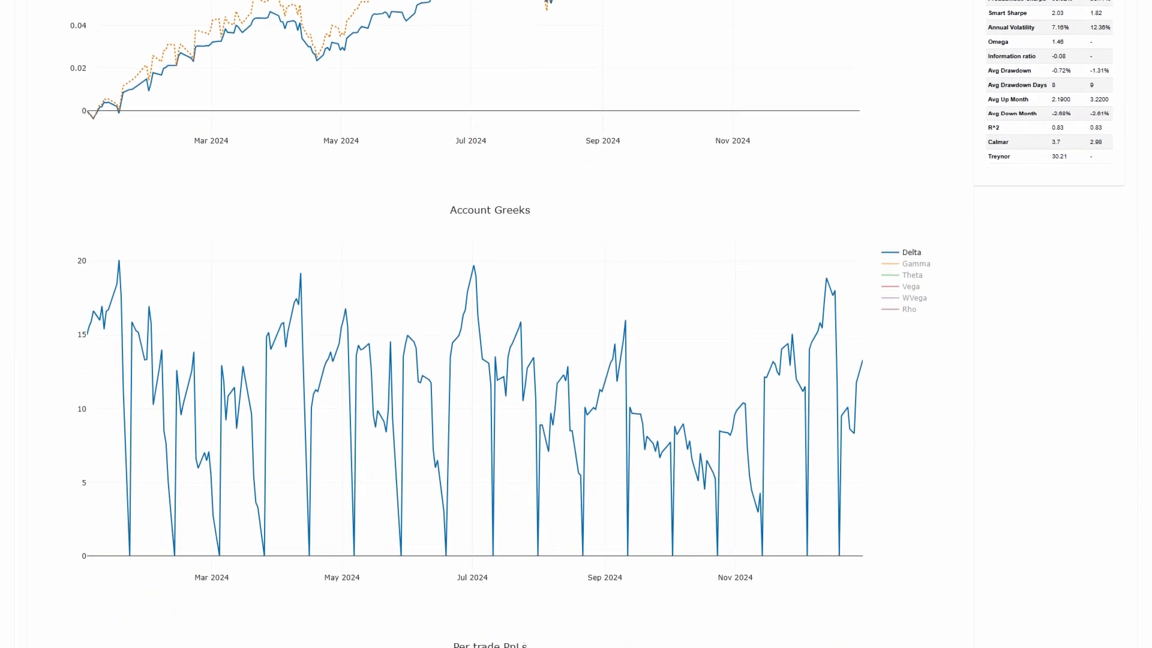